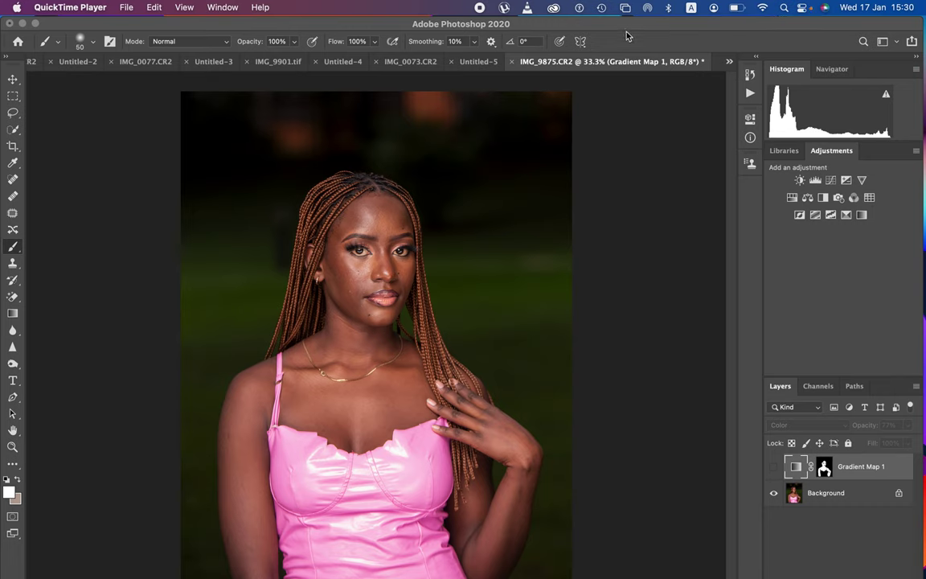
# Toggle the Gradient Map 1 layer on, off and on again to compare against the original portrait
pyautogui.click(571, 22)
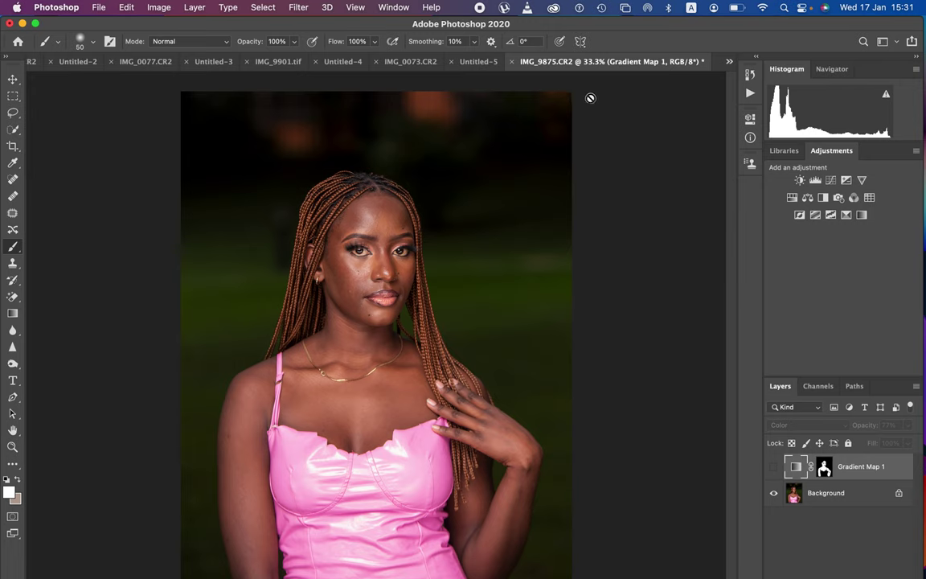
pyautogui.click(774, 468)
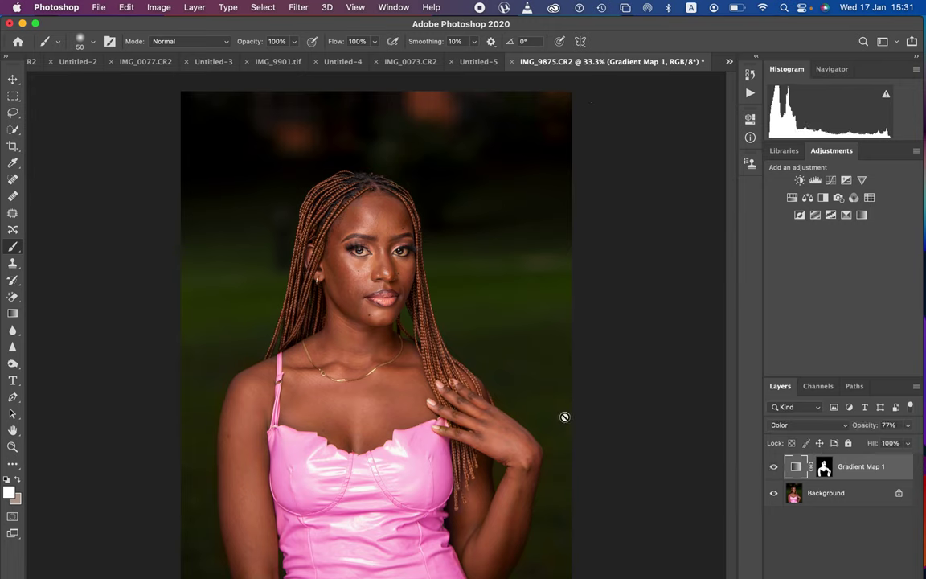
pyautogui.click(774, 468)
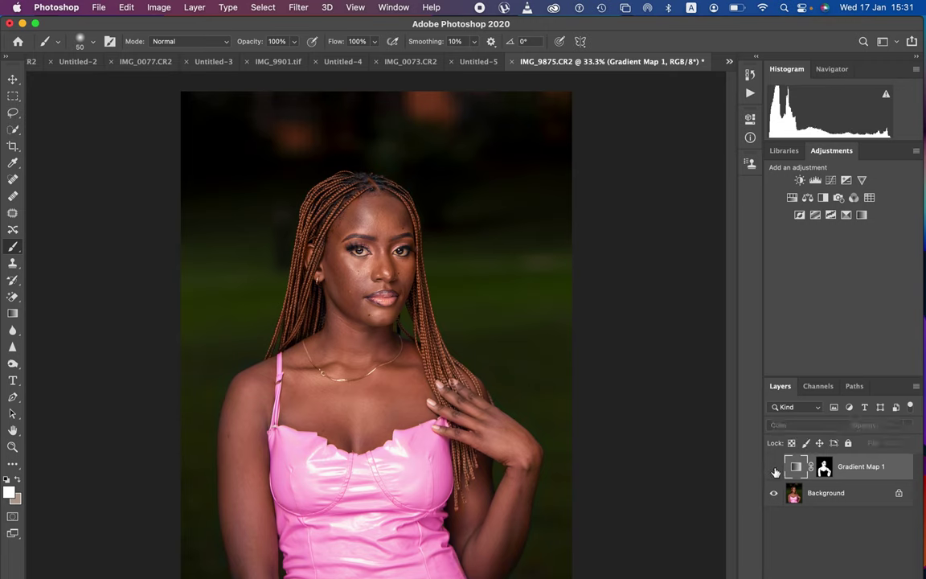
pyautogui.click(775, 468)
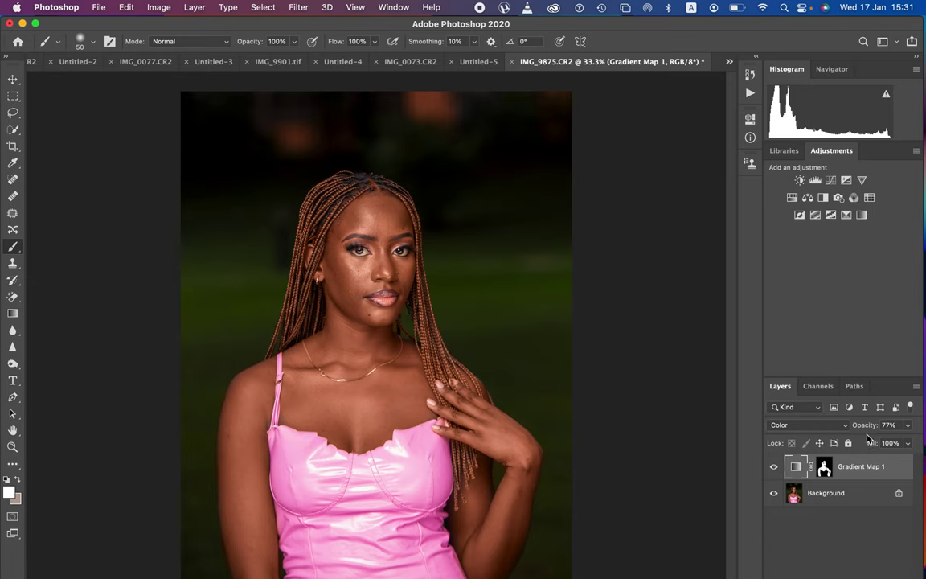
# Delete the Gradient Map 1 layer and switch to the Lasso tool
pyautogui.press('BackSpace')
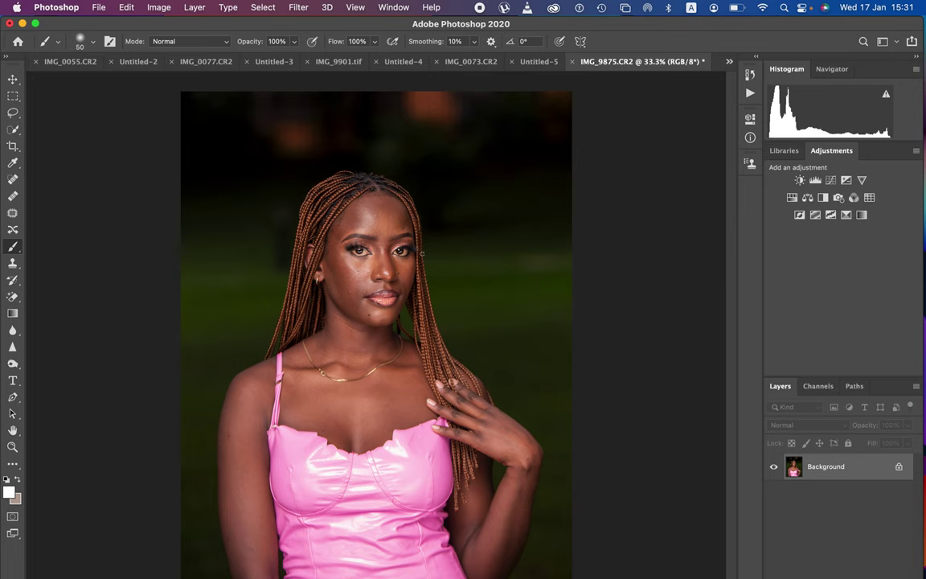
pyautogui.click(13, 113)
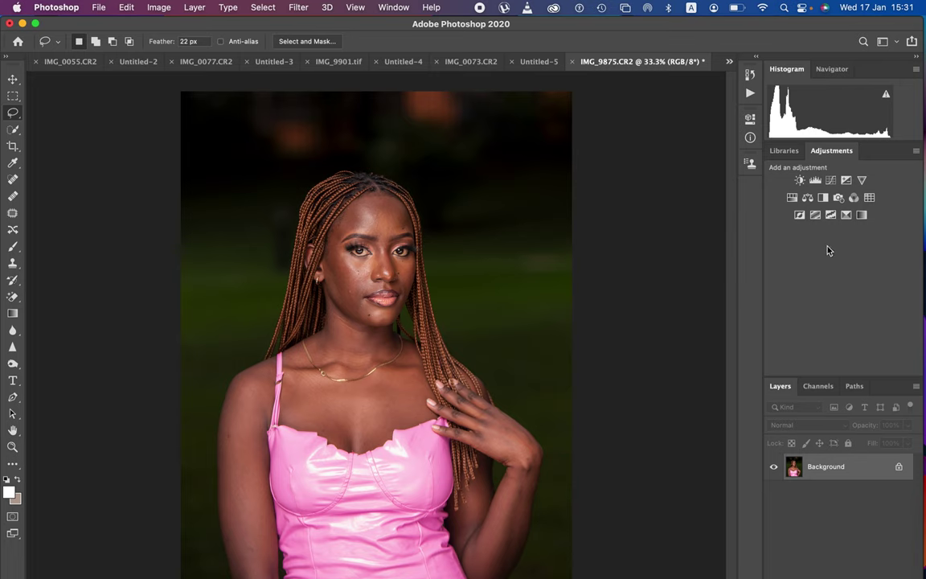
# Add a Gradient Map adjustment layer above the Background, then hide it
pyautogui.click(862, 215)
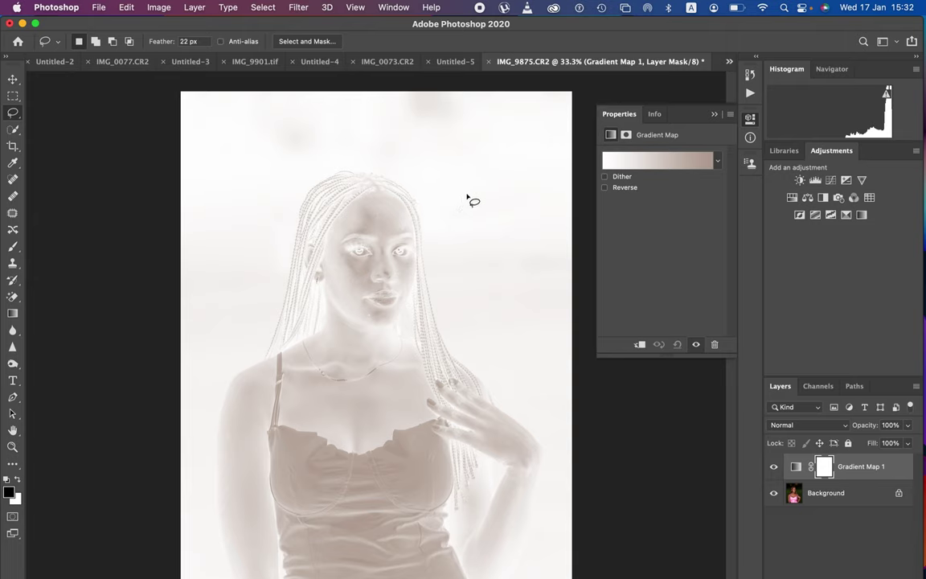
pyautogui.click(774, 468)
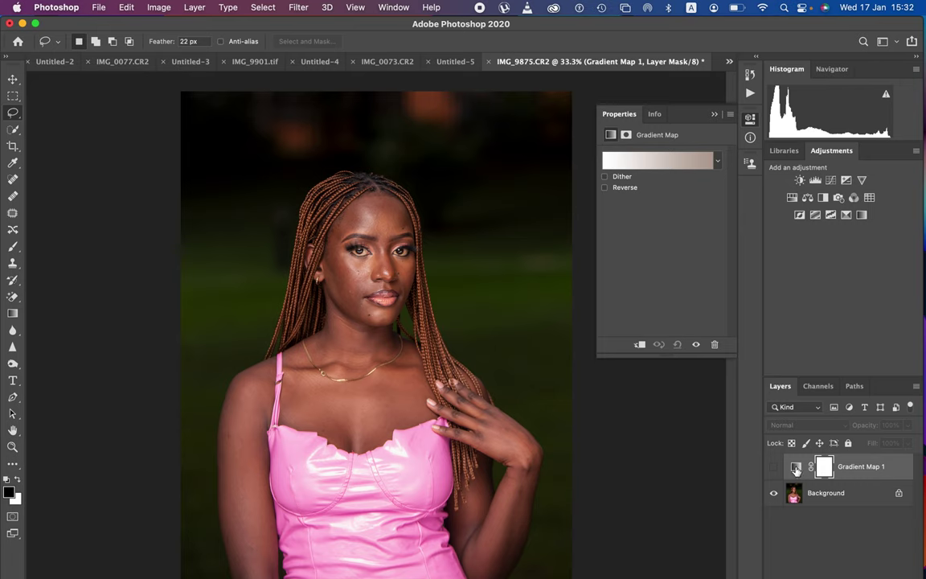
# Target the Gradient Map 1 adjustment thumbnail instead of its layer mask
pyautogui.click(795, 468)
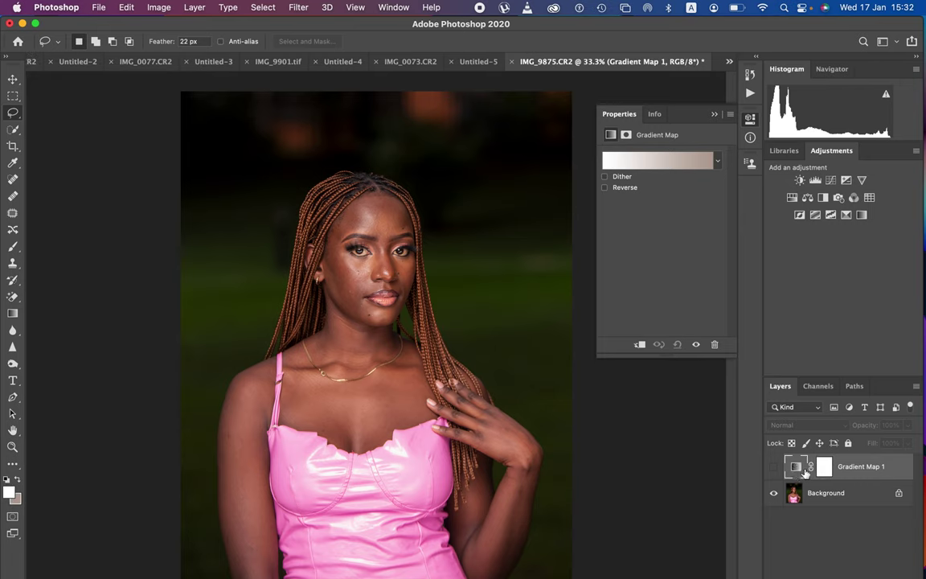
pyautogui.press('super+backslash')
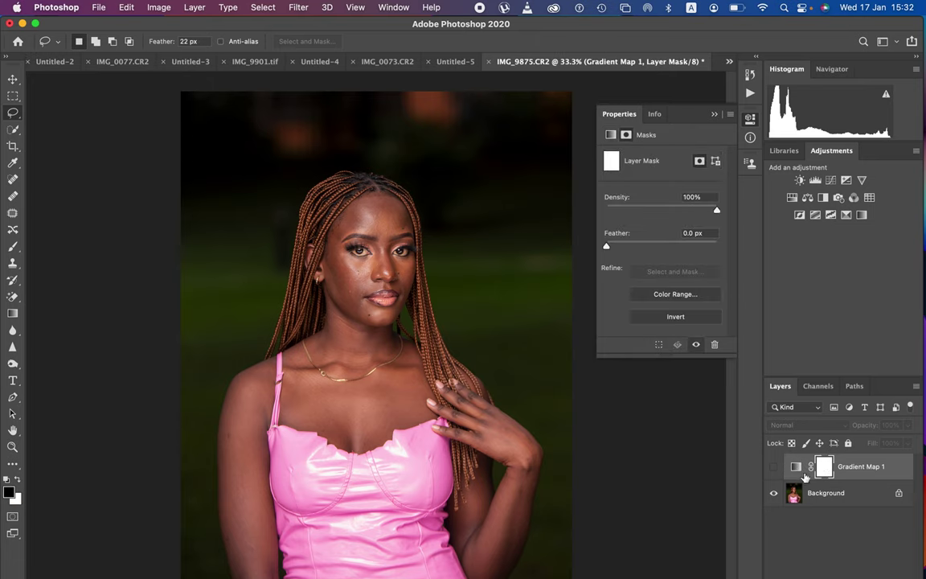
pyautogui.click(795, 467)
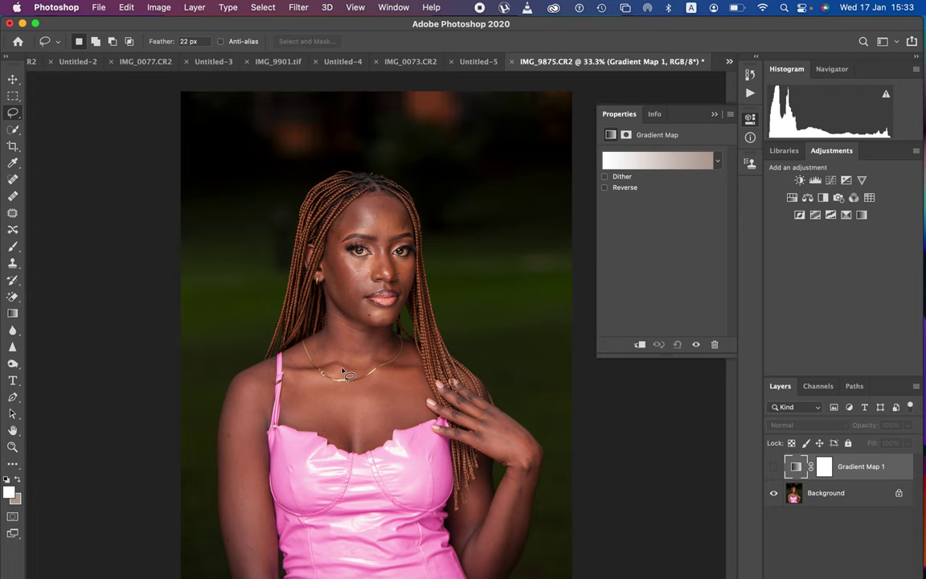
# Open the Gradient Editor, keeping 3 by 3 Average sampling and a Solid gradient type
pyautogui.click(639, 161)
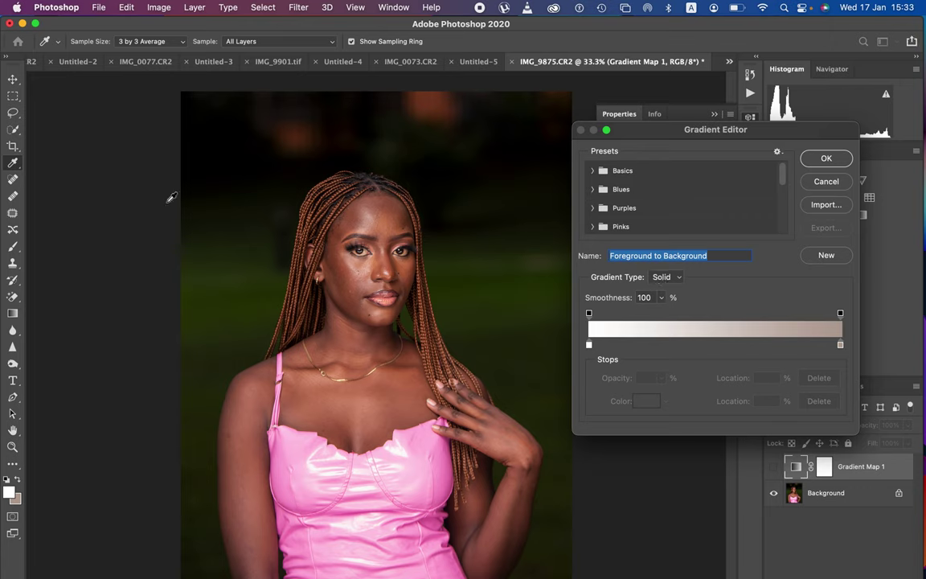
pyautogui.click(170, 43)
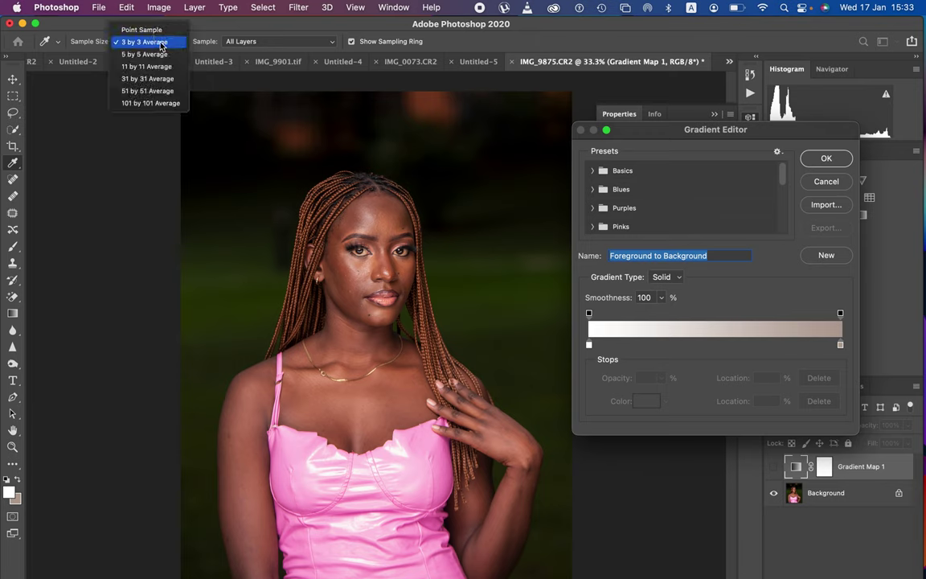
pyautogui.click(166, 38)
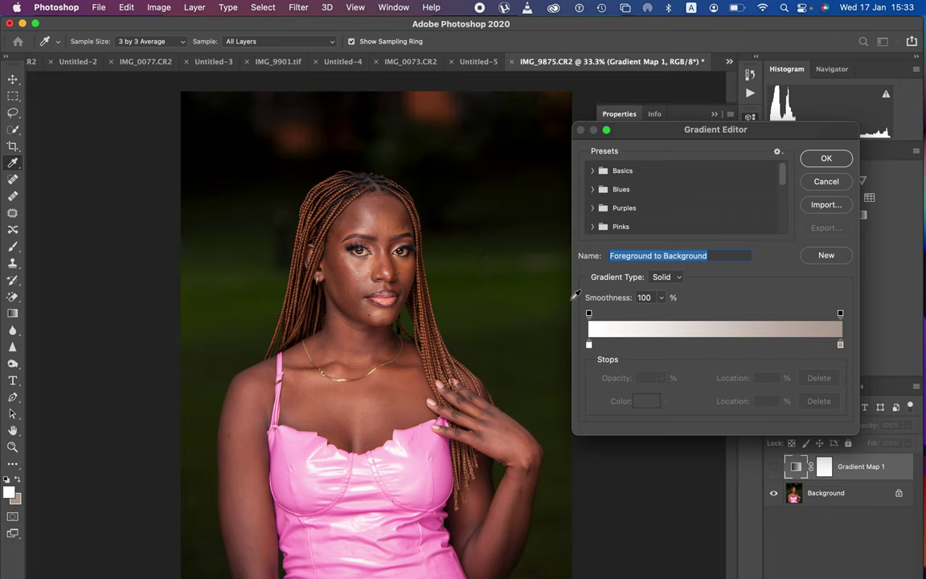
pyautogui.click(674, 280)
pyautogui.click(675, 279)
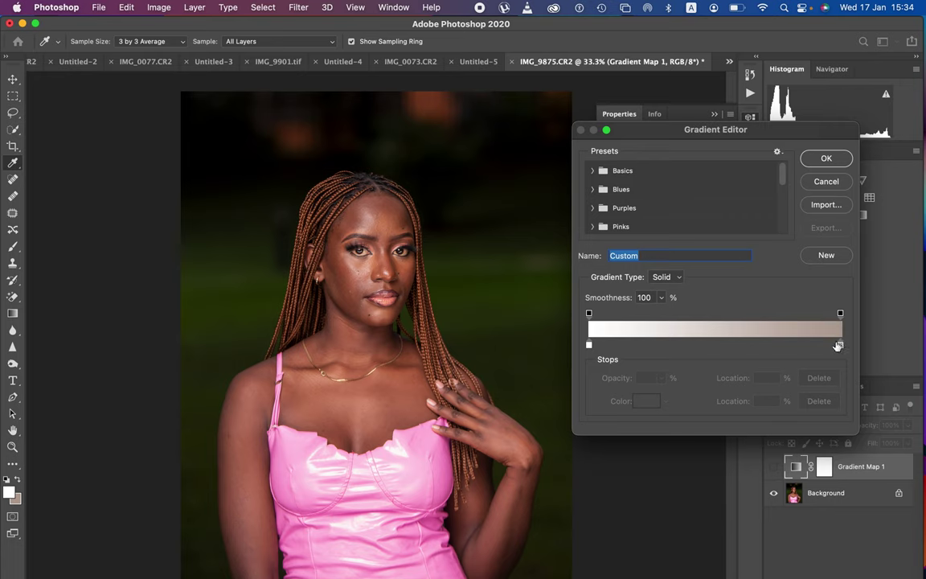
# Set the left gradient stop to deep brown #5a392c sampled from the neck shadow at 100% zoom
pyautogui.click(588, 345)
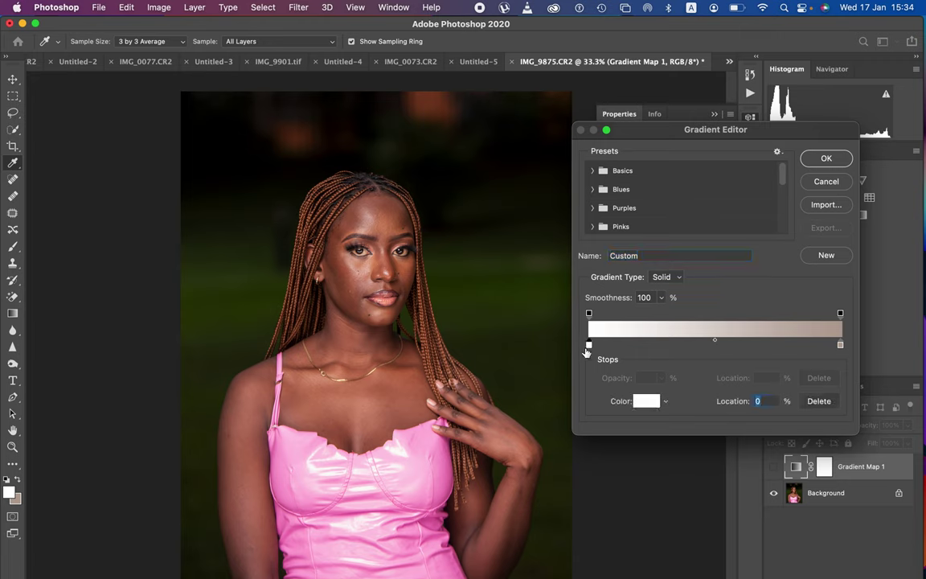
pyautogui.click(641, 401)
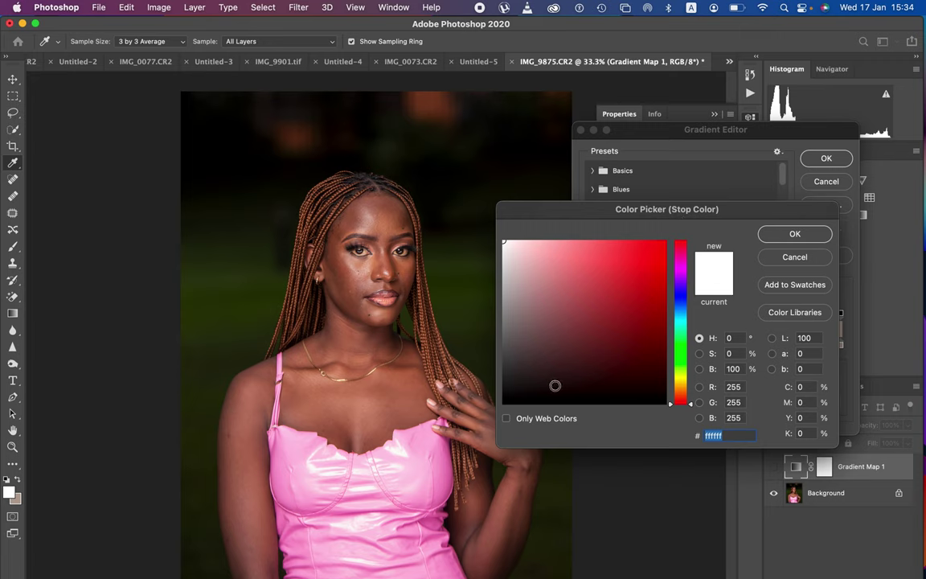
pyautogui.press('super+1')
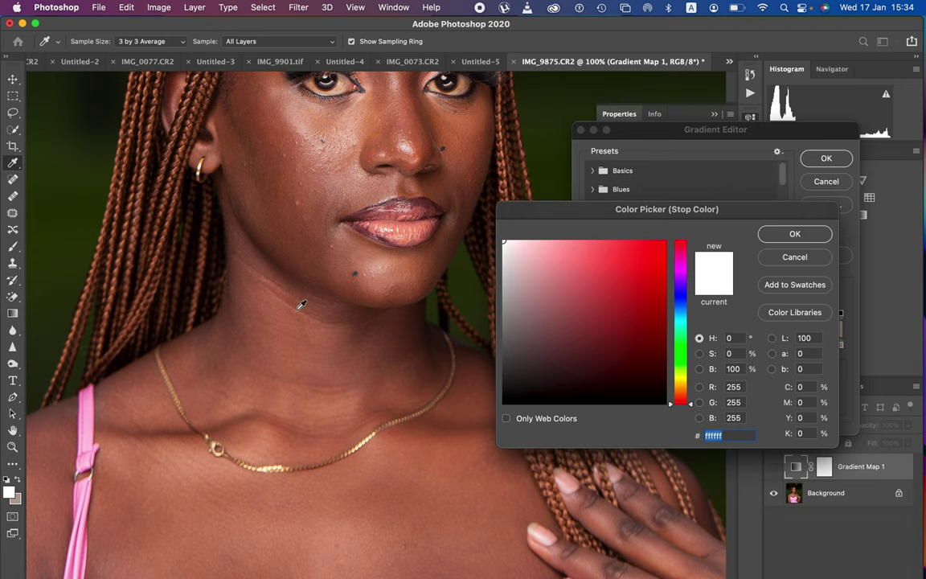
pyautogui.click(362, 316)
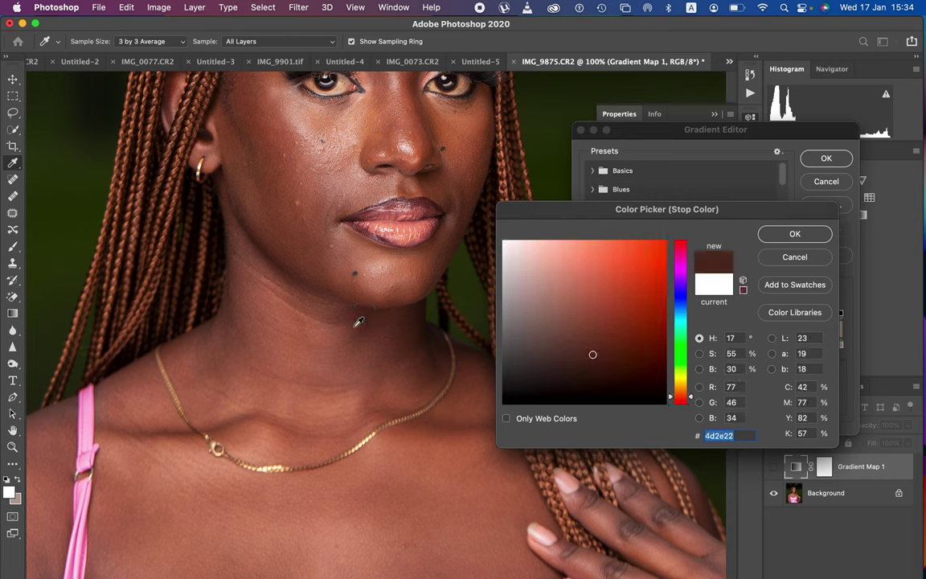
pyautogui.click(353, 324)
pyautogui.click(356, 317)
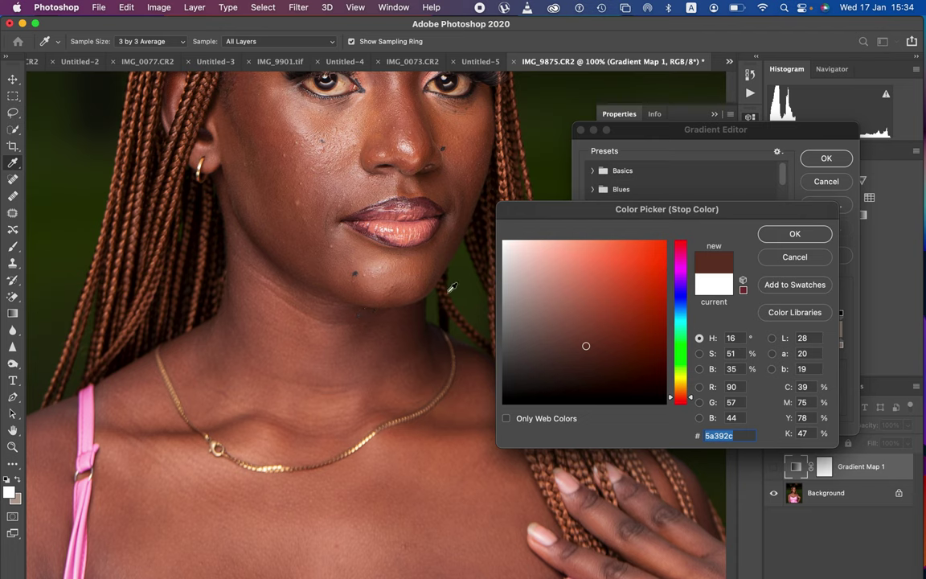
pyautogui.click(799, 234)
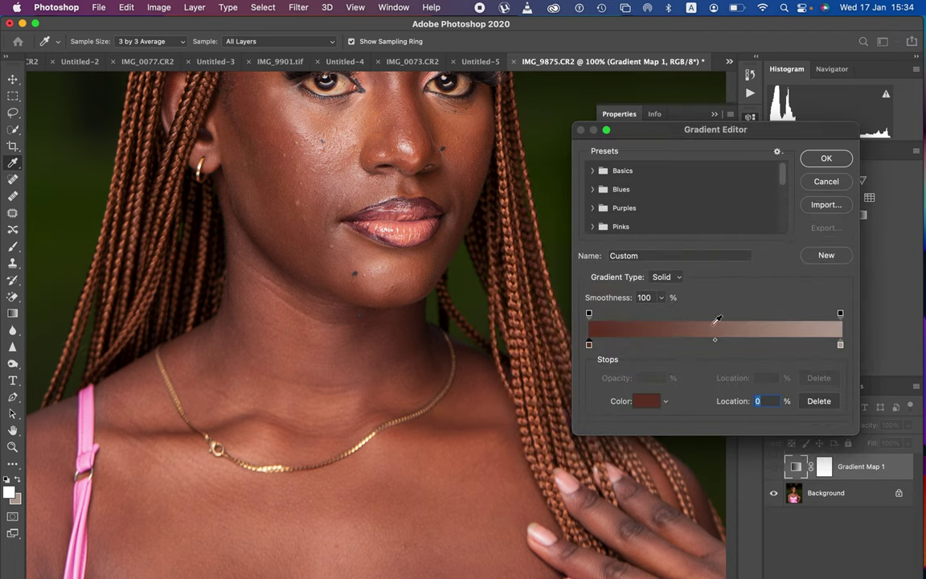
# Set the right gradient stop to a pale peachy tone sampled from a face highlight
pyautogui.click(840, 345)
pyautogui.click(646, 401)
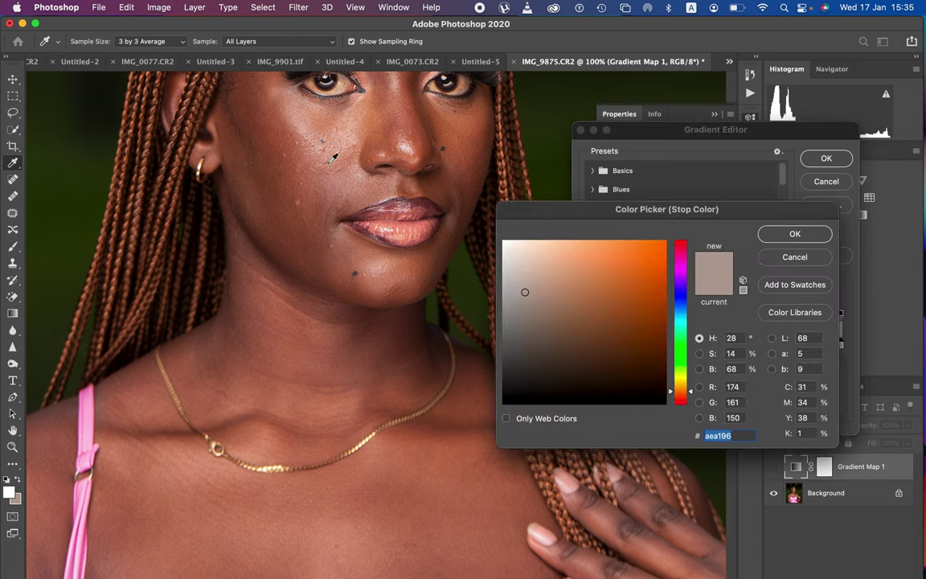
pyautogui.click(305, 122)
pyautogui.click(792, 234)
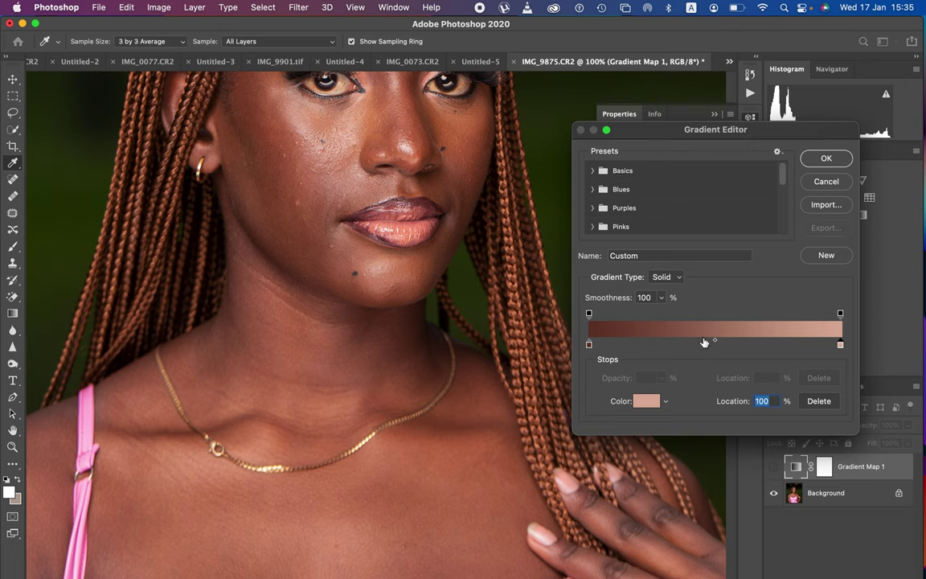
# Add a 50% middle stop coloured #bc7f5b from the cheek and apply the three-tone gradient
pyautogui.click(704, 344)
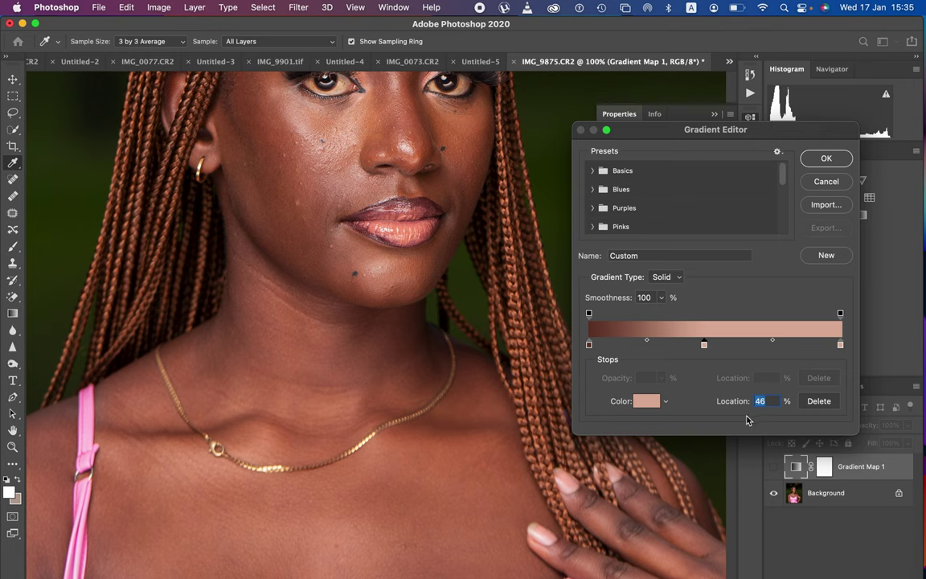
pyautogui.moveTo(744, 401); pyautogui.dragTo(749, 398)
pyautogui.click(645, 404)
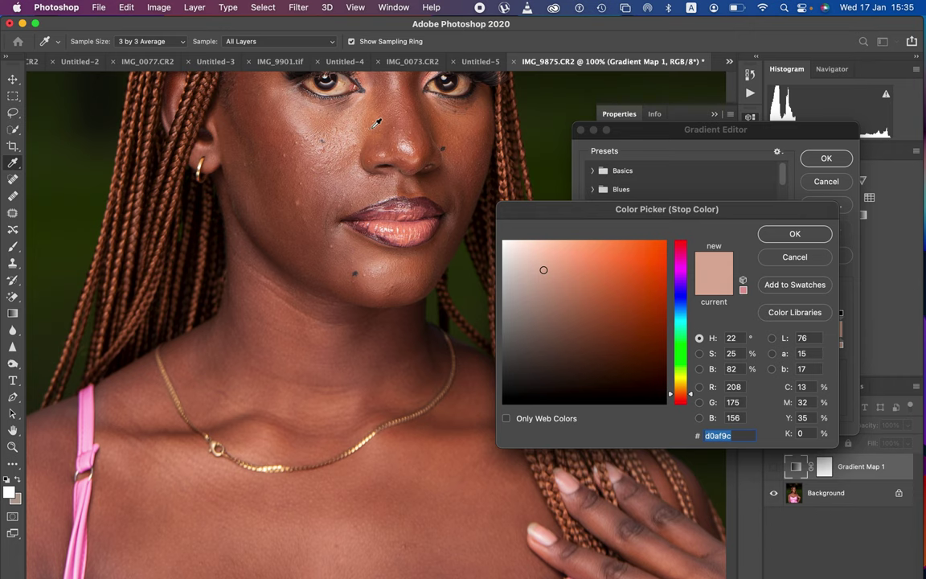
pyautogui.click(375, 124)
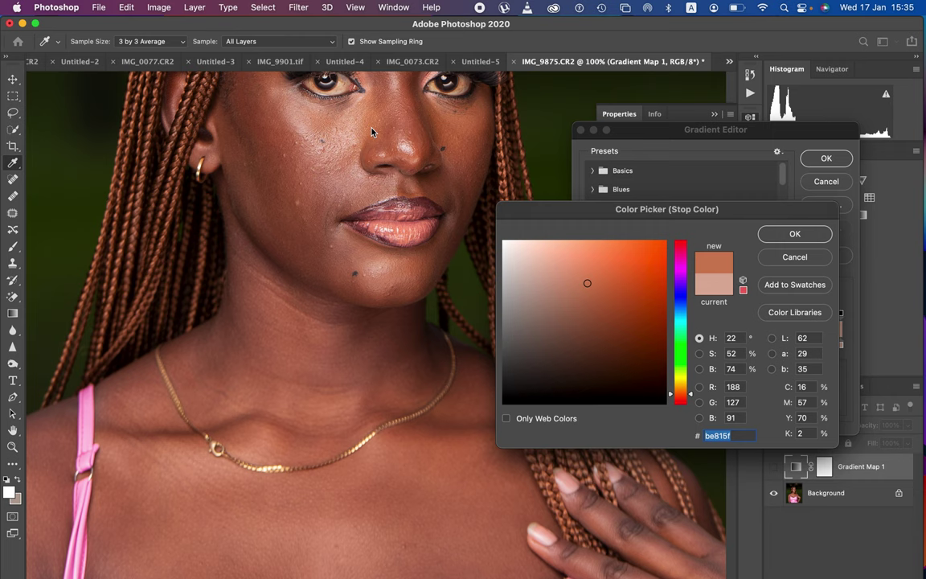
pyautogui.click(787, 243)
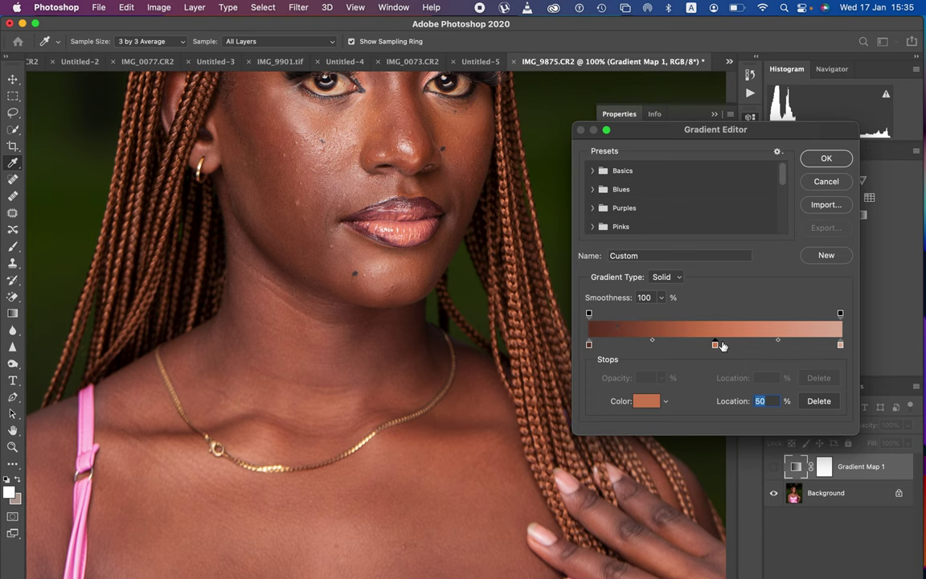
pyautogui.click(825, 160)
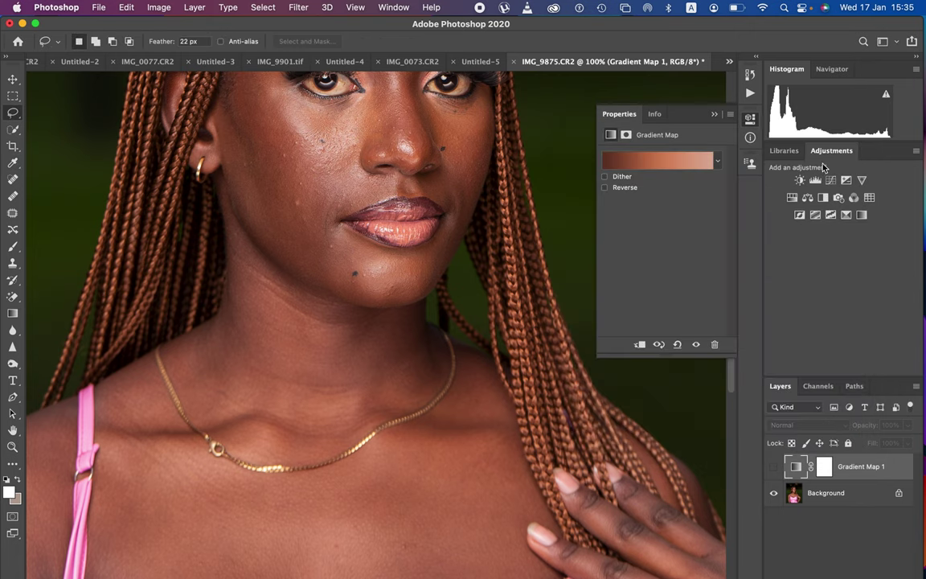
# Show Gradient Map 1, zoom out to 33.3%, and set its blend mode to Color
pyautogui.click(772, 467)
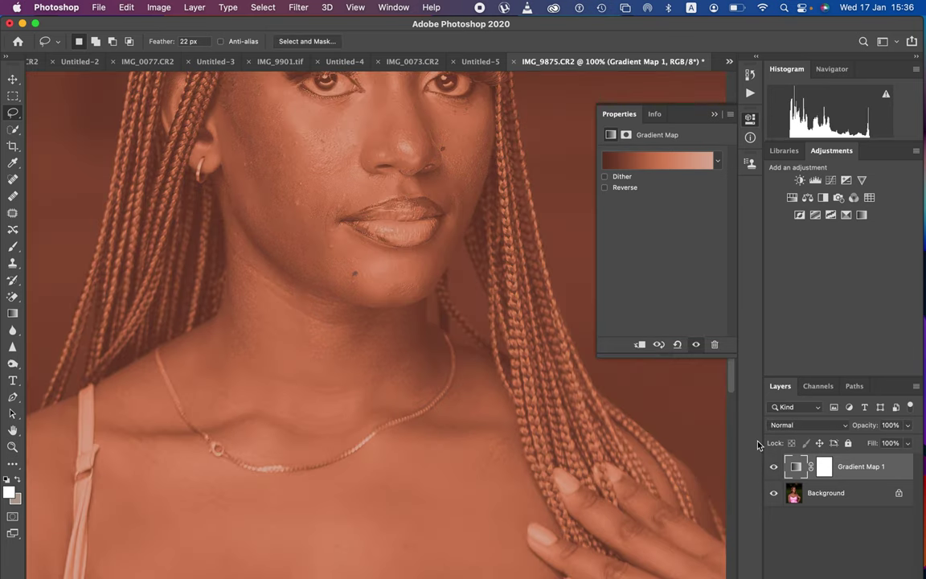
pyautogui.press('super+minus')
pyautogui.press('super+minus')
pyautogui.press('super+minus')
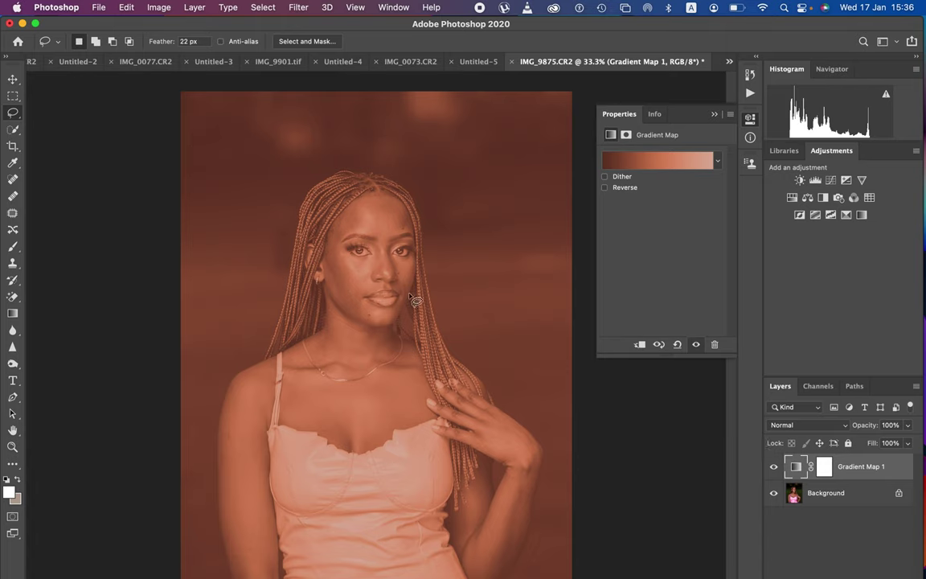
pyautogui.click(799, 428)
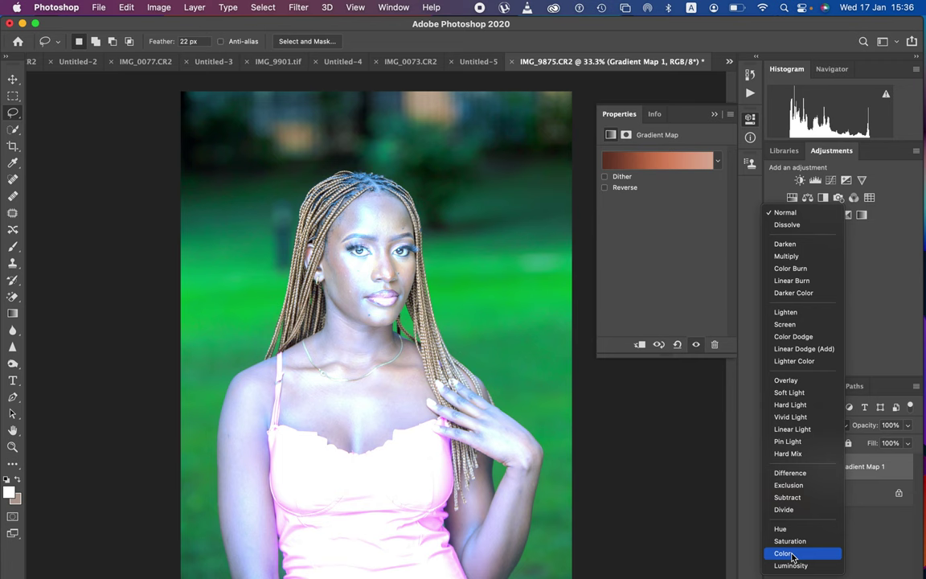
pyautogui.click(792, 554)
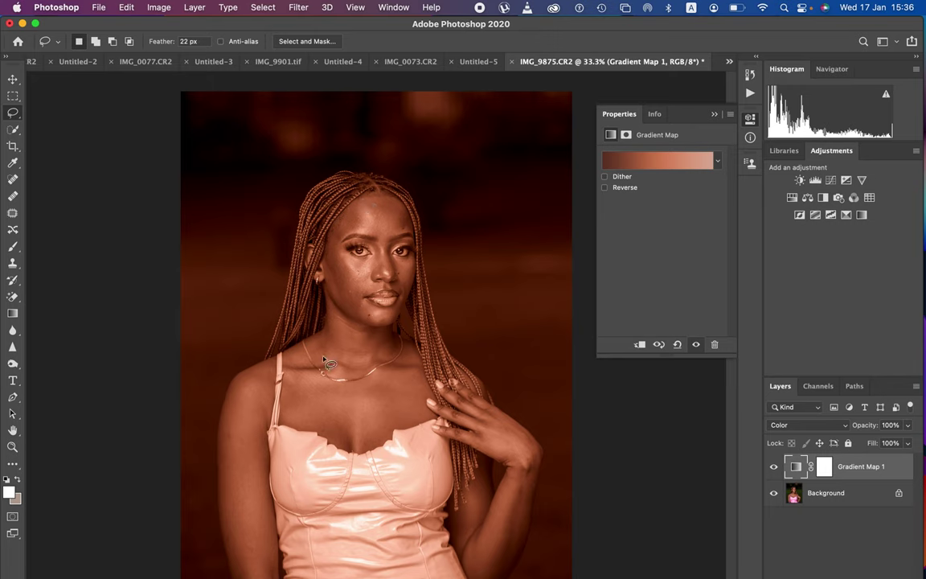
# Lasso around the face, dismiss the selection warning, and target the Gradient Map 1 mask
pyautogui.moveTo(351, 449)
pyautogui.mouseDown()
pyautogui.moveTo(394, 341)
pyautogui.moveTo(340, 273)
pyautogui.mouseUp()
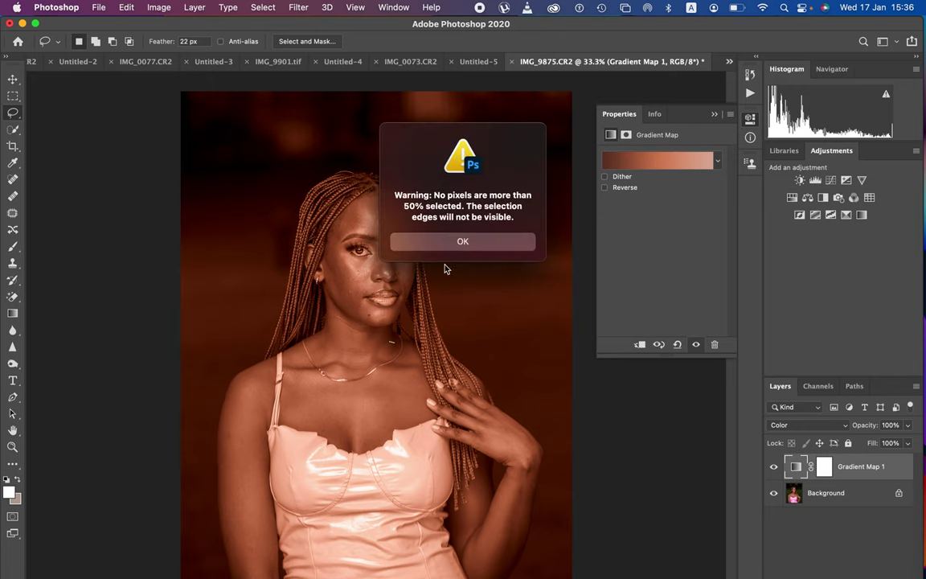
pyautogui.click(476, 244)
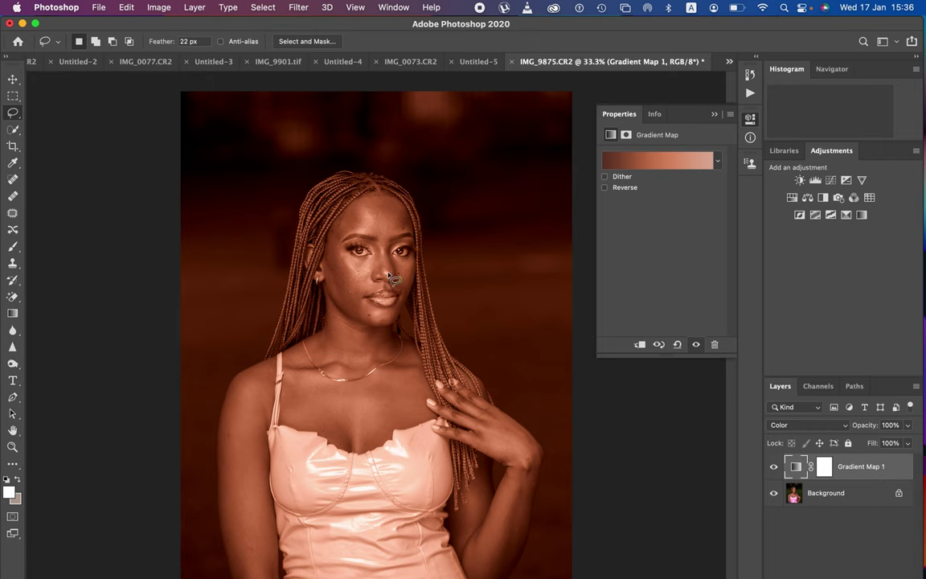
pyautogui.click(830, 466)
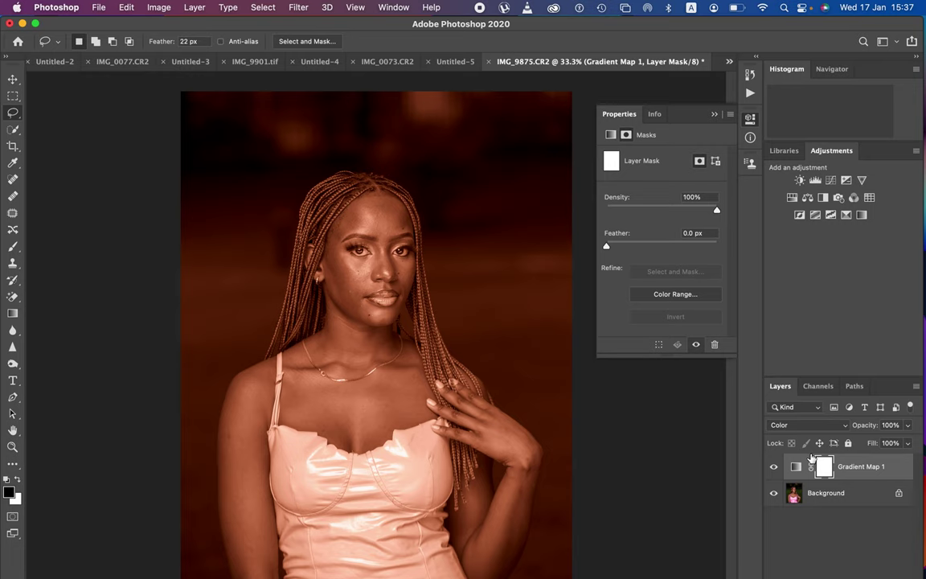
pyautogui.click(712, 113)
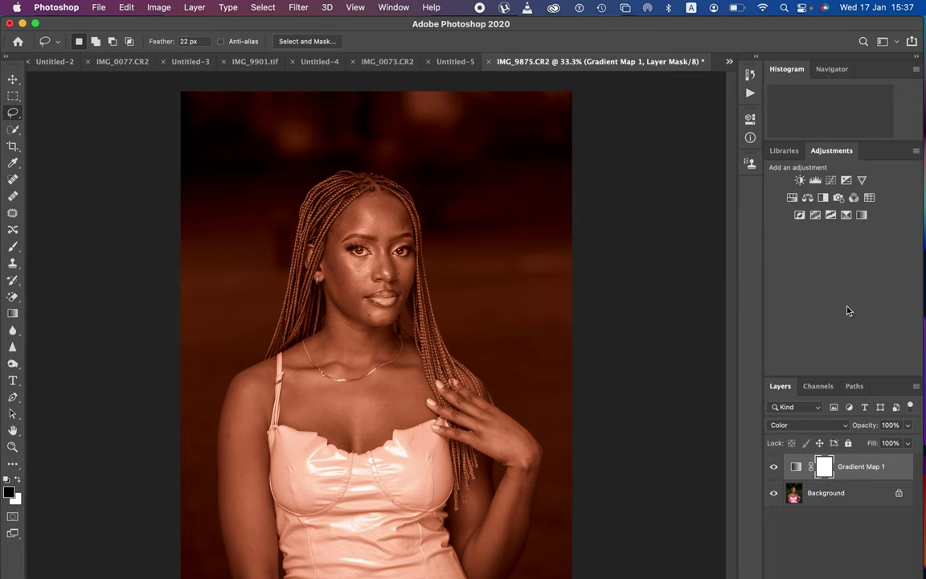
# Revert through History to the Blending Change state, undoing the repeated inversions
pyautogui.click(750, 75)
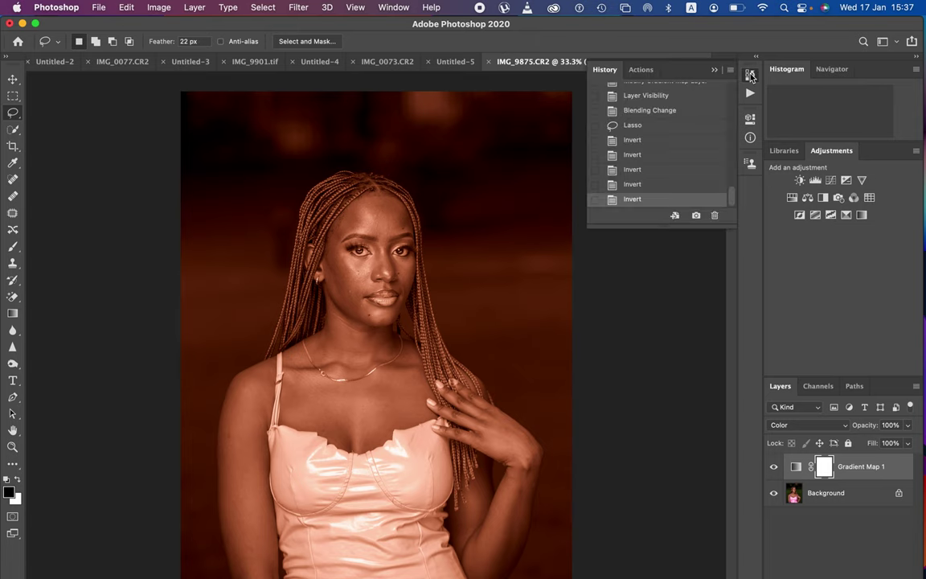
pyautogui.click(657, 130)
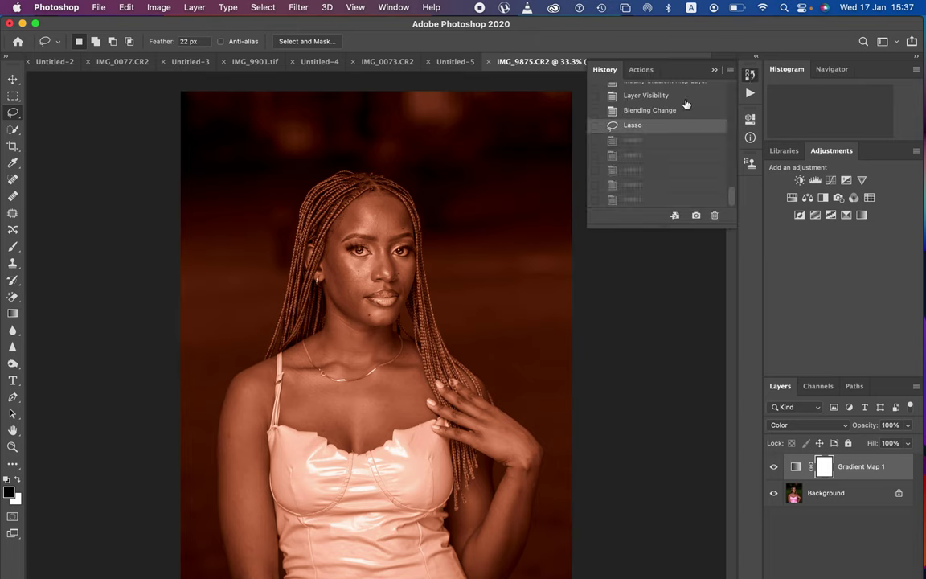
pyautogui.click(668, 110)
# Return to the Blending Change history state, invert Gradient Map 1's mask to black, and pick the Brush tool
pyautogui.click(713, 71)
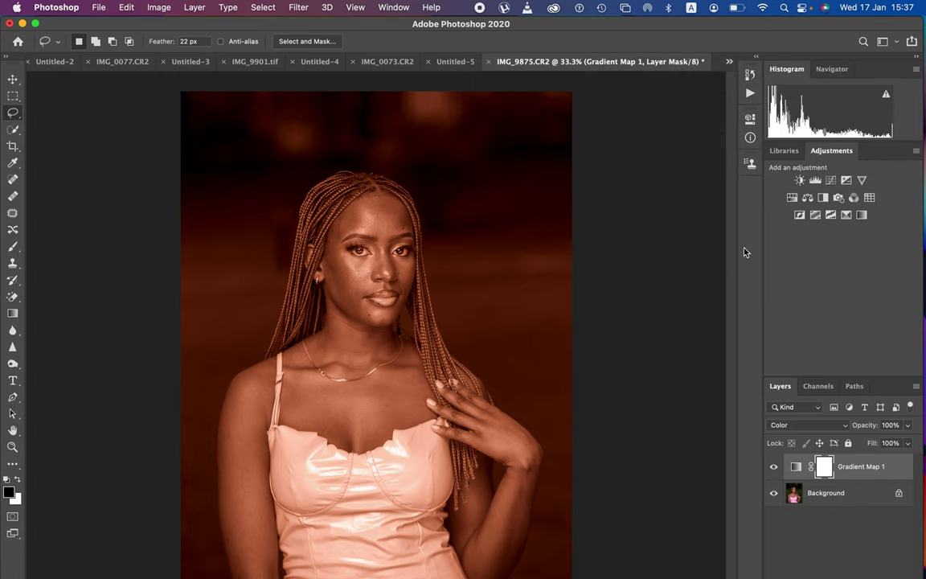
pyautogui.press('super+i')
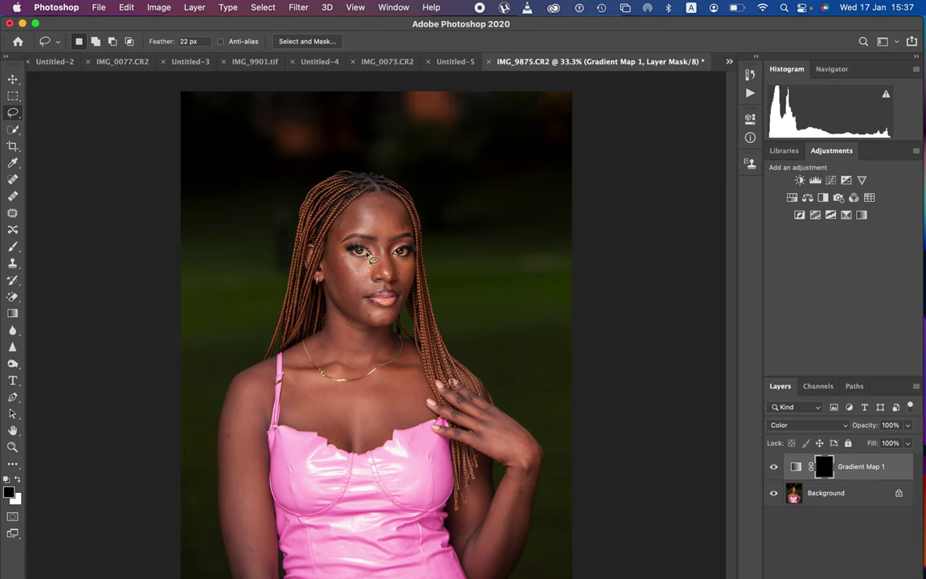
pyautogui.click(13, 247)
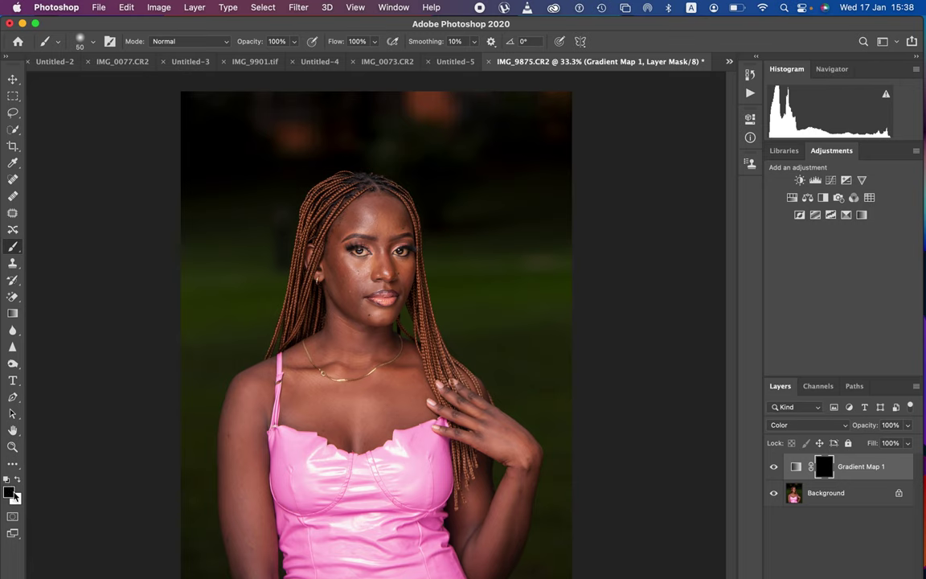
# Set white as the foreground colour and a soft round brush in Normal mode, sized with the bracket keys
pyautogui.press('x')
pyautogui.click(94, 45)
pyautogui.click(94, 45)
pyautogui.click(94, 45)
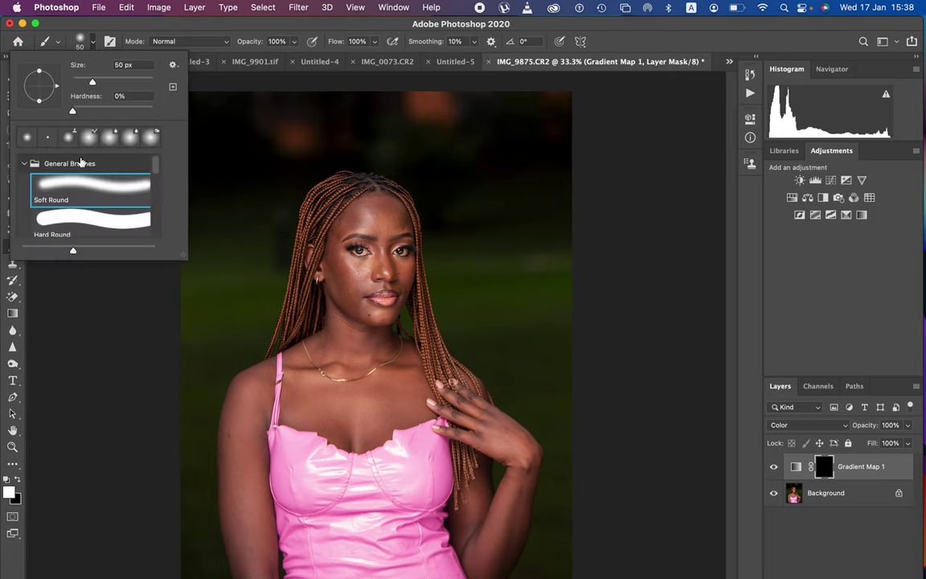
pyautogui.click(169, 41)
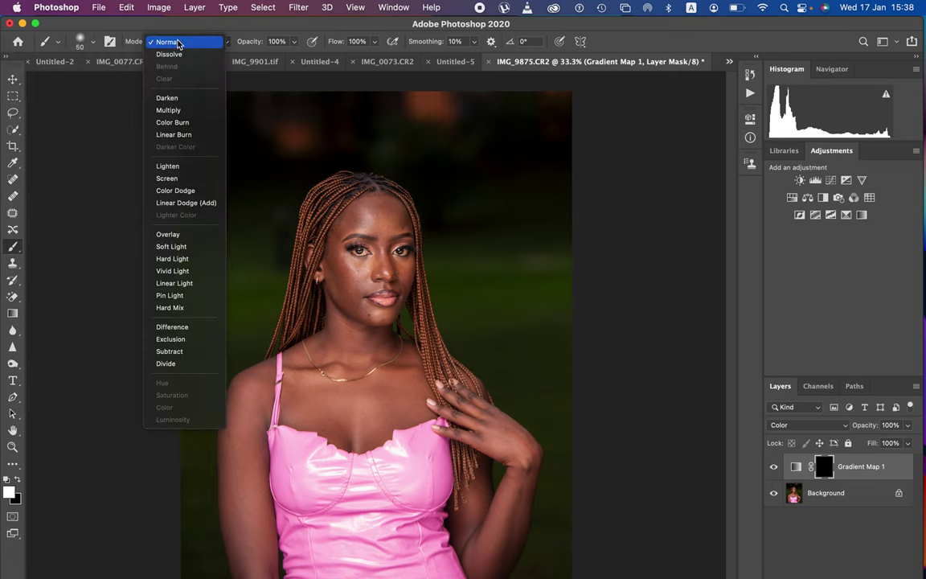
pyautogui.click(176, 42)
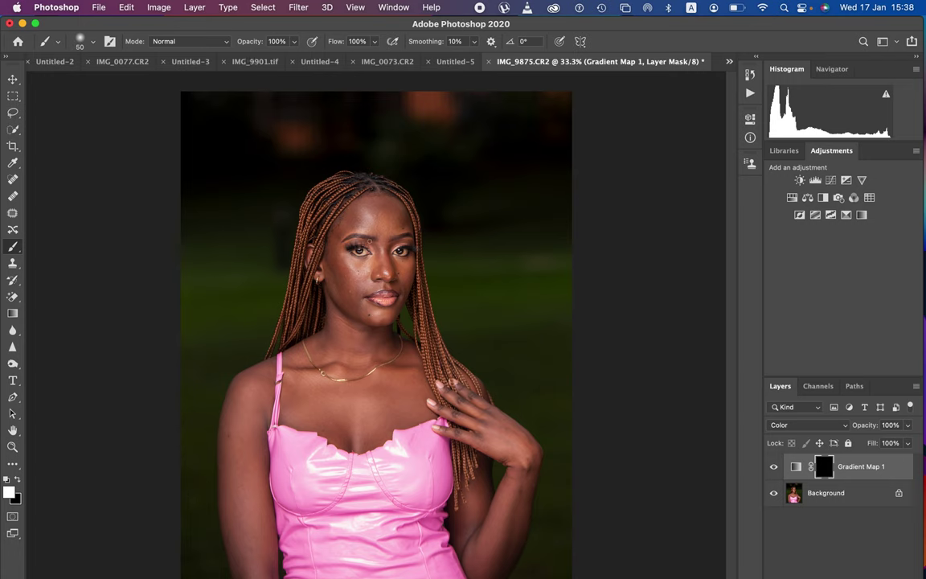
pyautogui.press(']')
pyautogui.press('[')
pyautogui.press('[')
# Paint white on the mask over the face, then the hand and fingers, revealing the tint
pyautogui.moveTo(310, 210)
pyautogui.mouseDown()
pyautogui.moveTo(327, 219)
pyautogui.moveTo(326, 257)
pyautogui.moveTo(363, 277)
pyautogui.moveTo(313, 318)
pyautogui.moveTo(297, 357)
pyautogui.moveTo(322, 399)
pyautogui.moveTo(345, 369)
pyautogui.moveTo(361, 382)
pyautogui.moveTo(345, 329)
pyautogui.moveTo(364, 279)
pyautogui.moveTo(315, 233)
pyautogui.moveTo(309, 210)
pyautogui.moveTo(371, 252)
pyautogui.moveTo(338, 190)
pyautogui.moveTo(368, 241)
pyautogui.moveTo(321, 290)
pyautogui.moveTo(325, 372)
pyautogui.moveTo(257, 354)
pyautogui.moveTo(238, 485)
pyautogui.moveTo(258, 542)
pyautogui.moveTo(241, 482)
pyautogui.moveTo(268, 383)
pyautogui.moveTo(350, 367)
pyautogui.moveTo(342, 294)
pyautogui.moveTo(374, 233)
pyautogui.mouseUp()
pyautogui.press('[')
pyautogui.press('[')
pyautogui.press('[')
pyautogui.press('[')
pyautogui.moveTo(450, 399)
pyautogui.mouseDown()
pyautogui.moveTo(491, 433)
pyautogui.moveTo(469, 400)
pyautogui.moveTo(486, 409)
pyautogui.moveTo(521, 457)
pyautogui.moveTo(494, 438)
pyautogui.moveTo(522, 464)
pyautogui.moveTo(490, 539)
pyautogui.moveTo(473, 518)
pyautogui.moveTo(476, 480)
pyautogui.moveTo(463, 532)
pyautogui.moveTo(472, 549)
pyautogui.moveTo(476, 540)
pyautogui.moveTo(478, 564)
pyautogui.moveTo(497, 556)
pyautogui.moveTo(516, 523)
pyautogui.moveTo(530, 452)
pyautogui.moveTo(492, 418)
pyautogui.moveTo(504, 421)
pyautogui.moveTo(527, 469)
pyautogui.moveTo(504, 564)
pyautogui.moveTo(507, 547)
pyautogui.mouseUp()
# Zoom to 50% and paint black on the mask over the lips and eyes
pyautogui.press('super+equal')
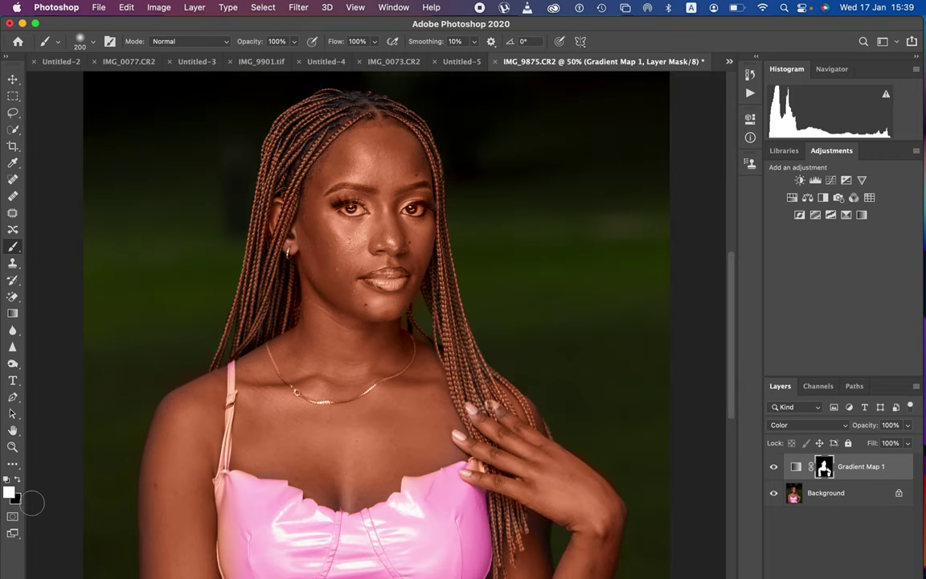
pyautogui.click(20, 479)
pyautogui.moveTo(383, 278)
pyautogui.mouseDown()
pyautogui.moveTo(368, 279)
pyautogui.moveTo(396, 282)
pyautogui.mouseUp()
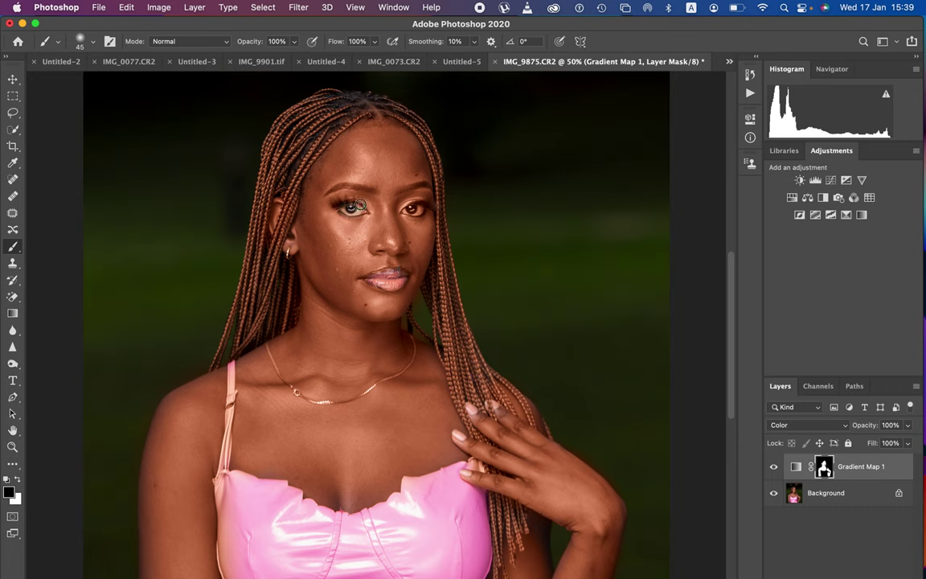
pyautogui.moveTo(352, 200); pyautogui.dragTo(353, 198)
# At 33.3% zoom, paint black along the dress edge and shoulder strap, then set Gradient Map 1's opacity to 70%
pyautogui.press('super+minus')
pyautogui.press('super+minus')
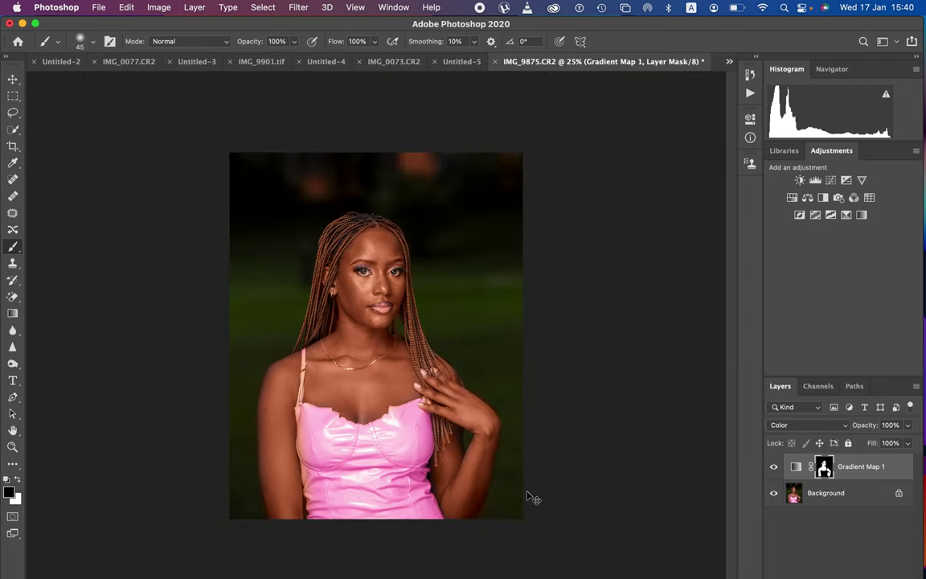
pyautogui.press('super+plus')
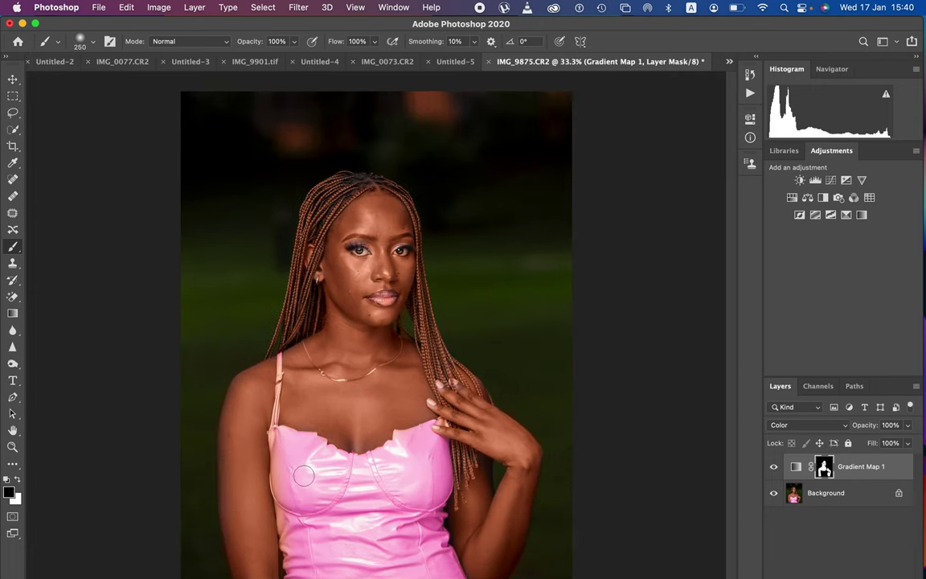
pyautogui.press(']')
pyautogui.press(']')
pyautogui.press(']')
pyautogui.press(']')
pyautogui.press('[')
pyautogui.press('[')
pyautogui.press('[')
pyautogui.press('[')
pyautogui.press('[')
pyautogui.moveTo(275, 444)
pyautogui.mouseDown()
pyautogui.moveTo(294, 559)
pyautogui.moveTo(344, 559)
pyautogui.moveTo(394, 495)
pyautogui.mouseUp()
pyautogui.moveTo(277, 358); pyautogui.dragTo(275, 408)
pyautogui.moveTo(866, 426); pyautogui.dragTo(862, 429)
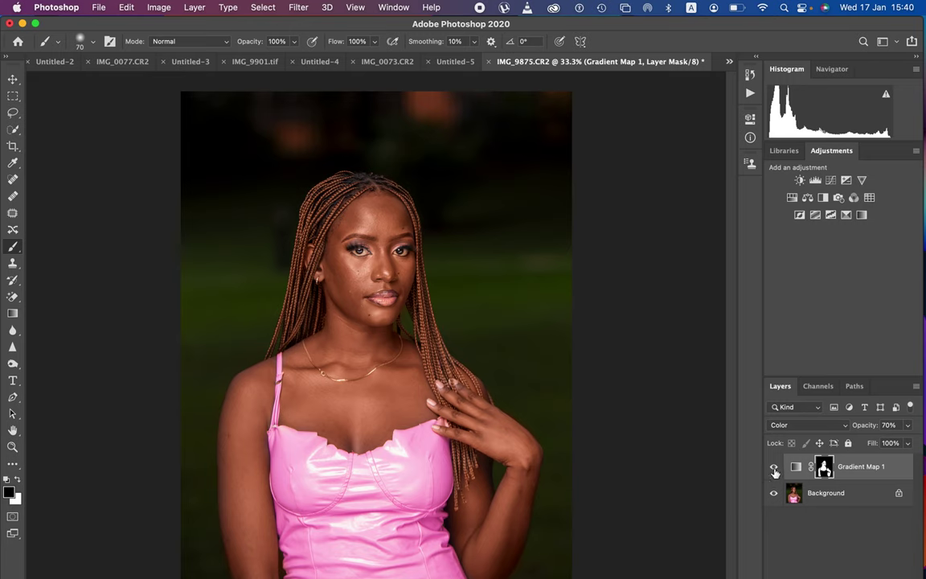
pyautogui.click(773, 470)
pyautogui.click(776, 470)
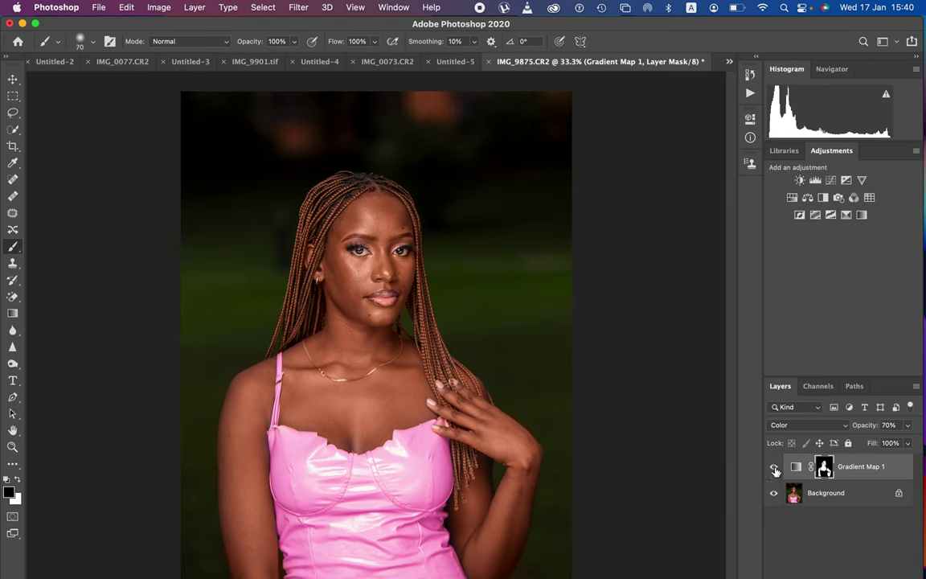